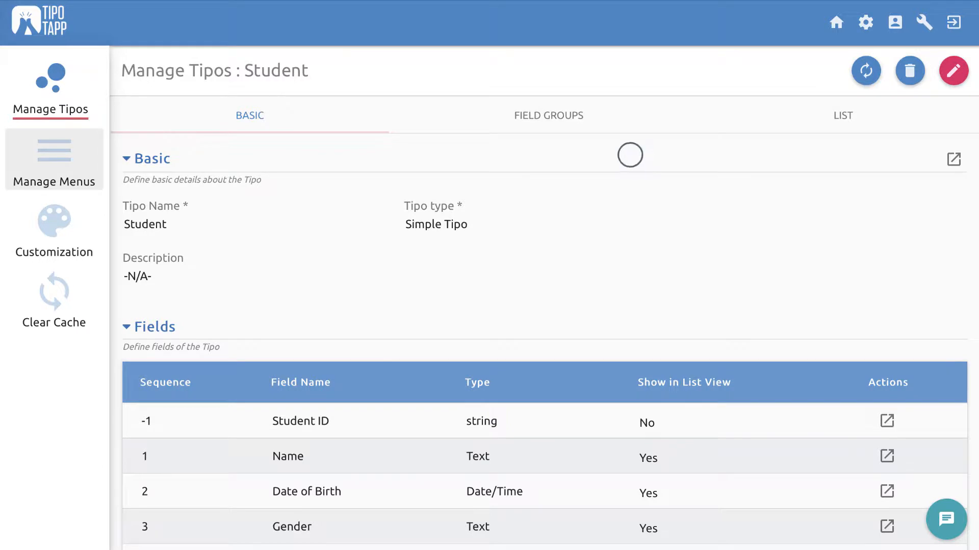
- Edit the Student tipo's Name field, giving it the help text "Student Name" and marking it as the label field
left_click(957, 73)
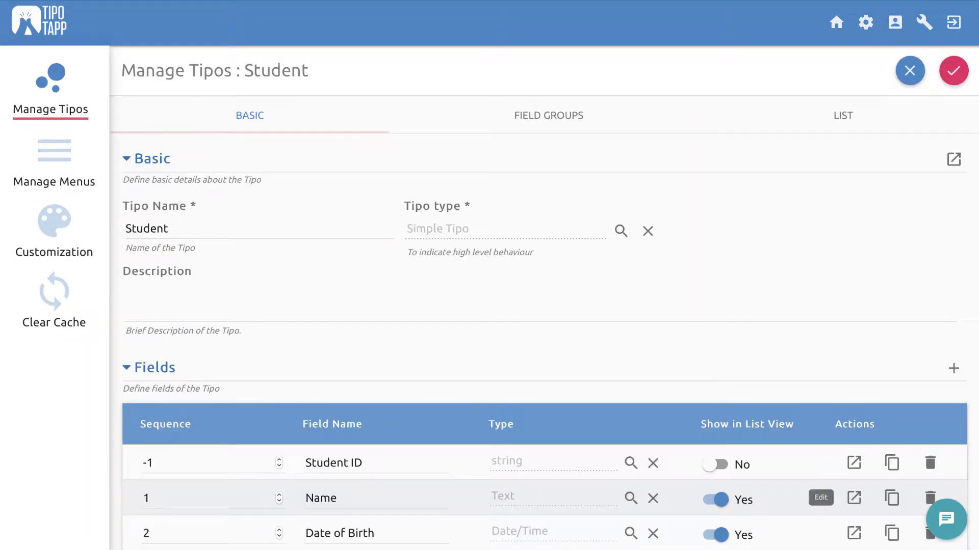
left_click(854, 498)
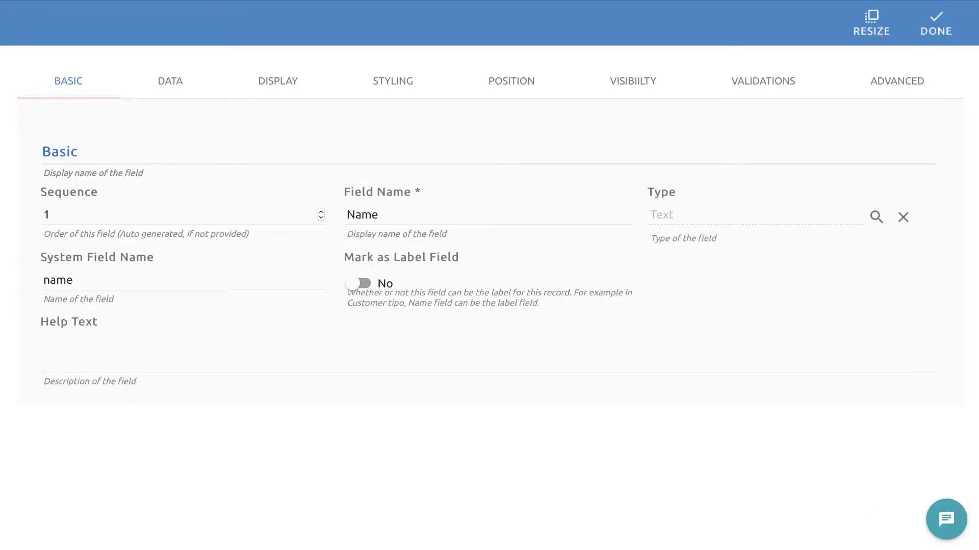
left_click(53, 81)
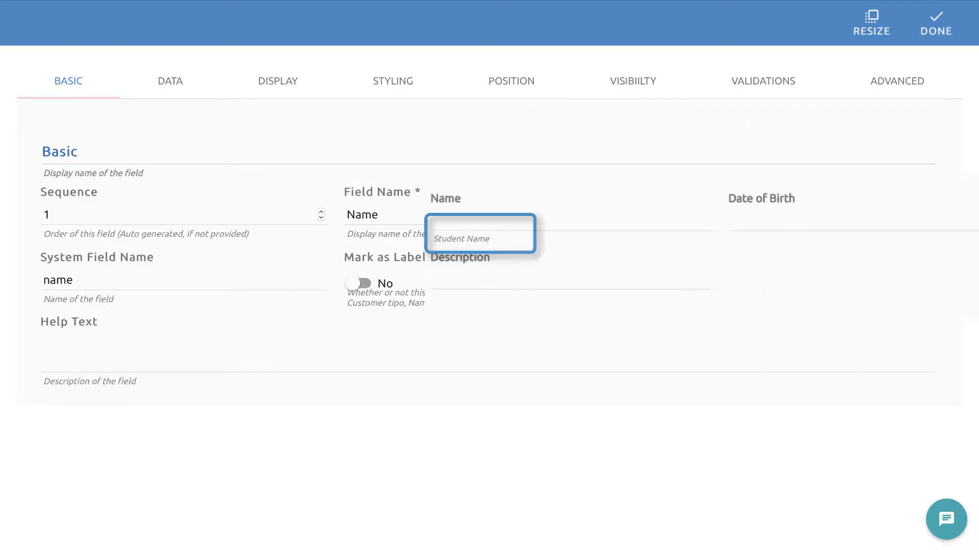
left_click(98, 355)
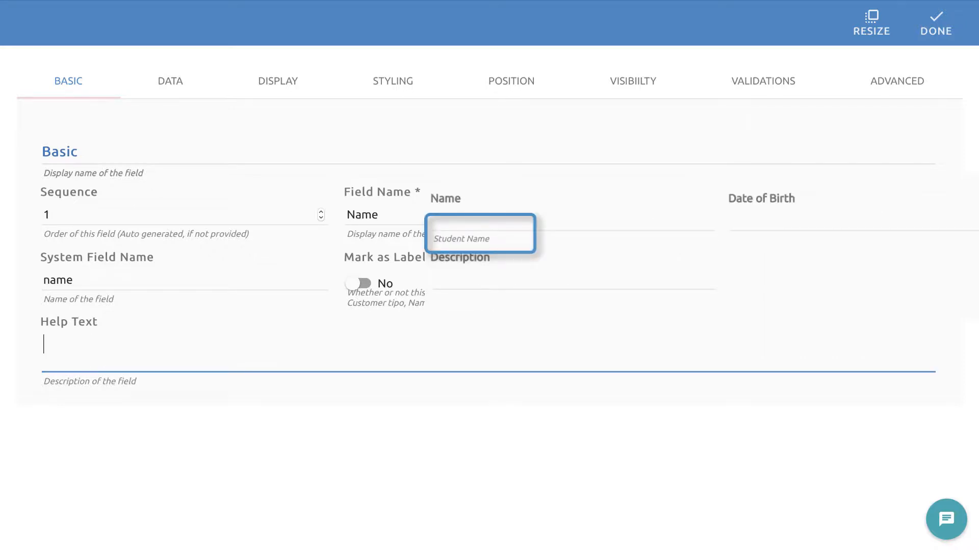
type("Student Name")
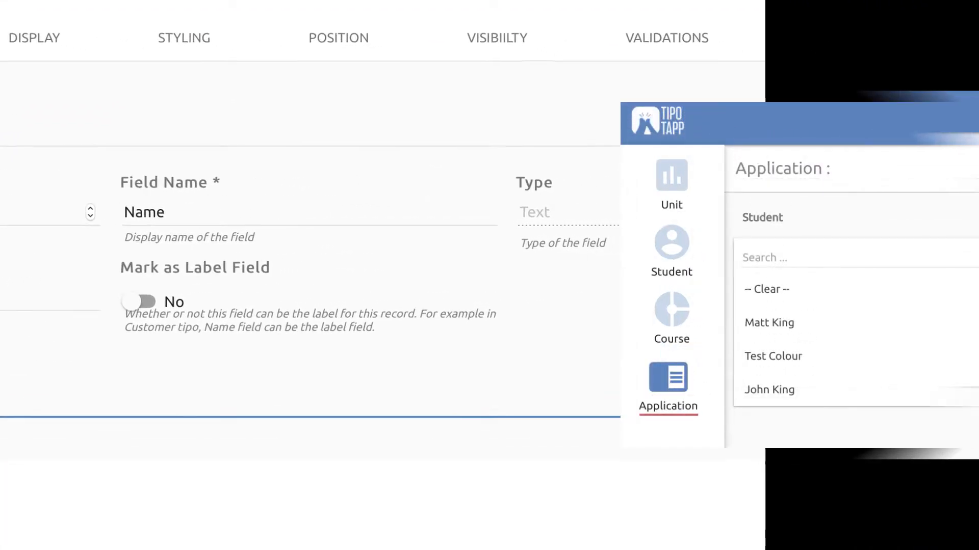
left_click(87, 306)
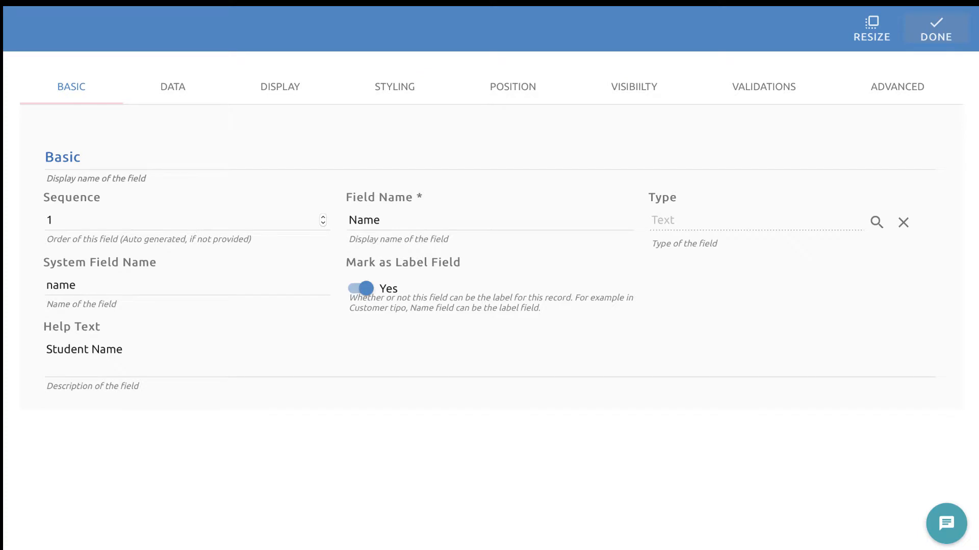
left_click(936, 29)
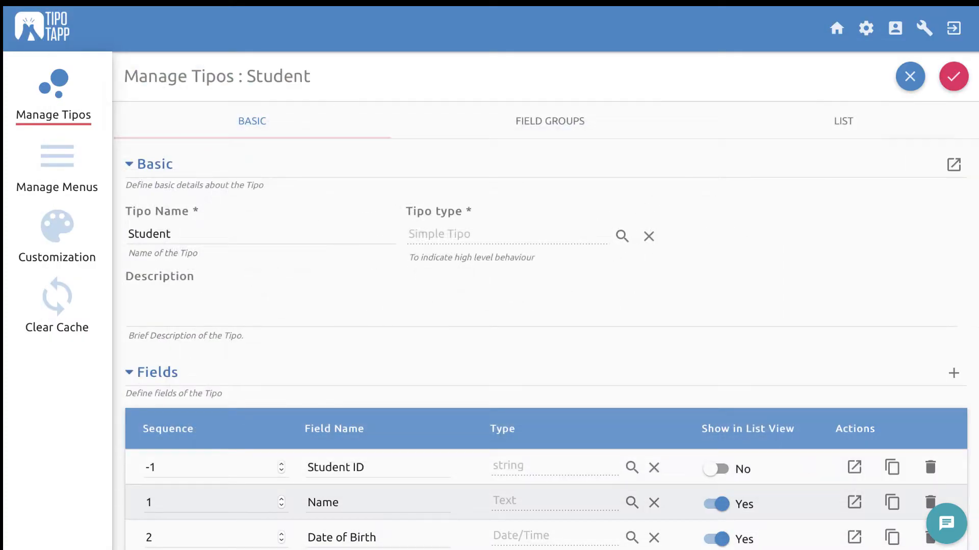
- Turn the Student tipo's Gender field into a dropdown in its data settings
scroll(545, 301, "down", 2)
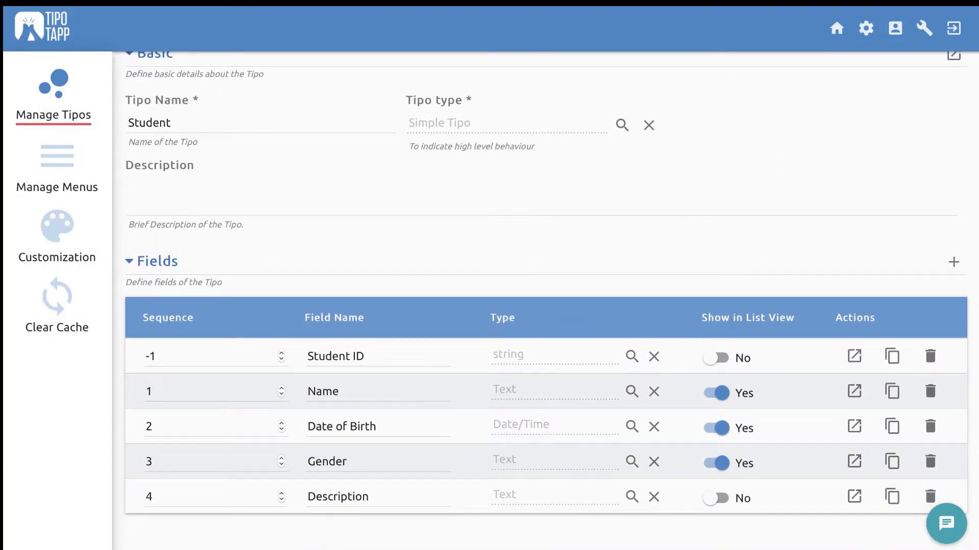
left_click(855, 461)
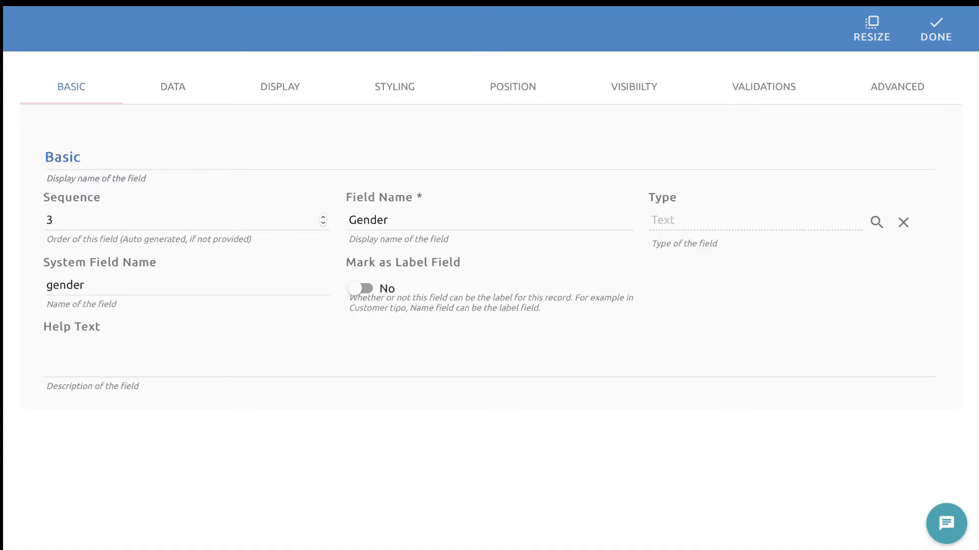
left_click(173, 87)
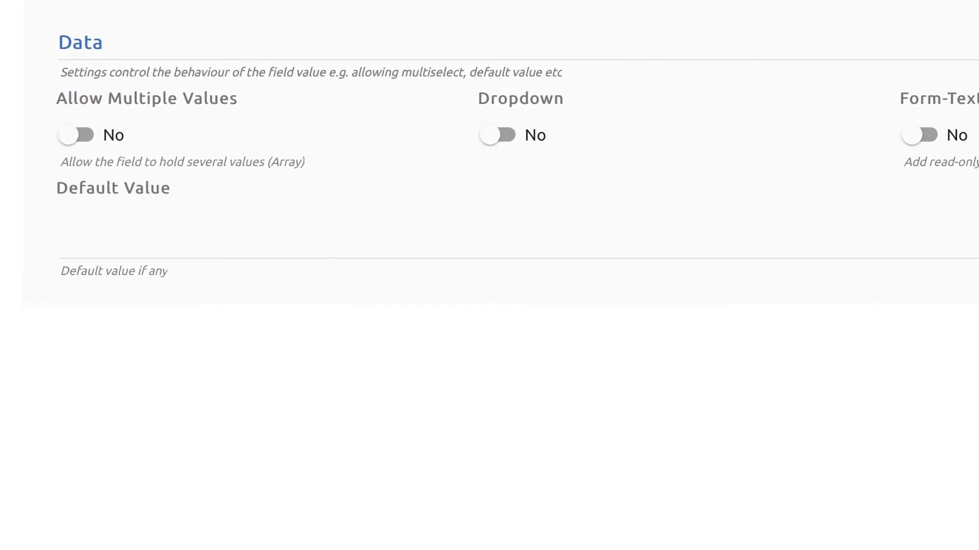
left_click(498, 135)
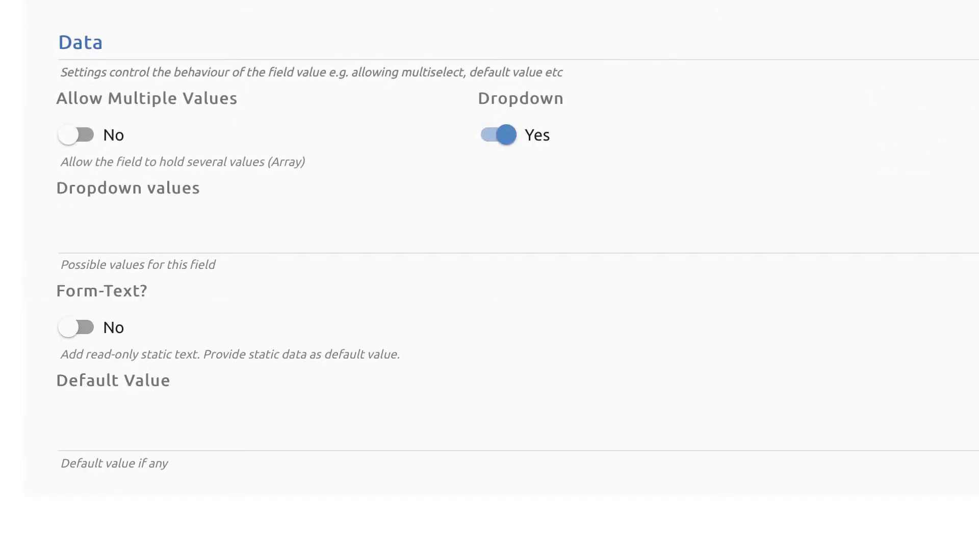
- Enter Female, Male and Other as the Gender field's dropdown values and set its default value to Female
left_click(62, 227)
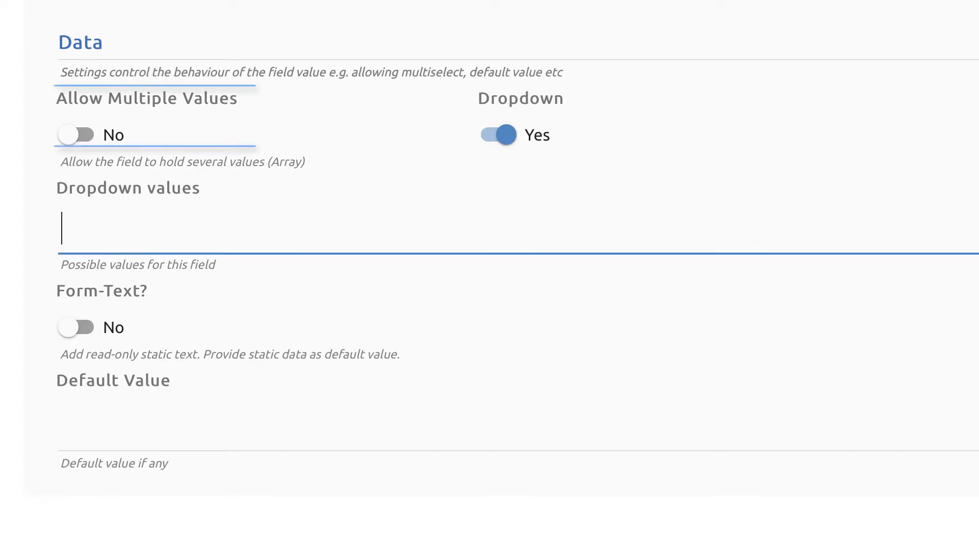
type("Female")
key("Return")
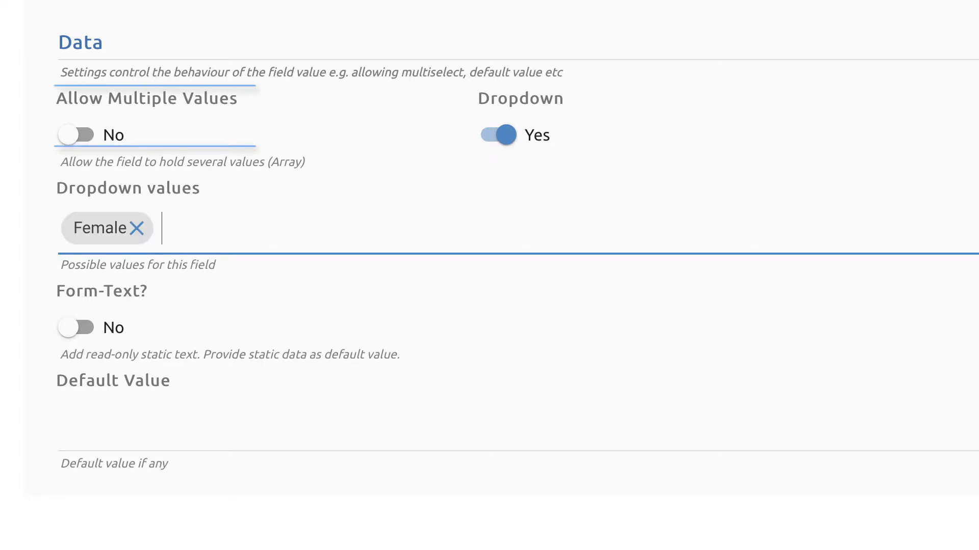
type("Male")
key("Return")
type("O")
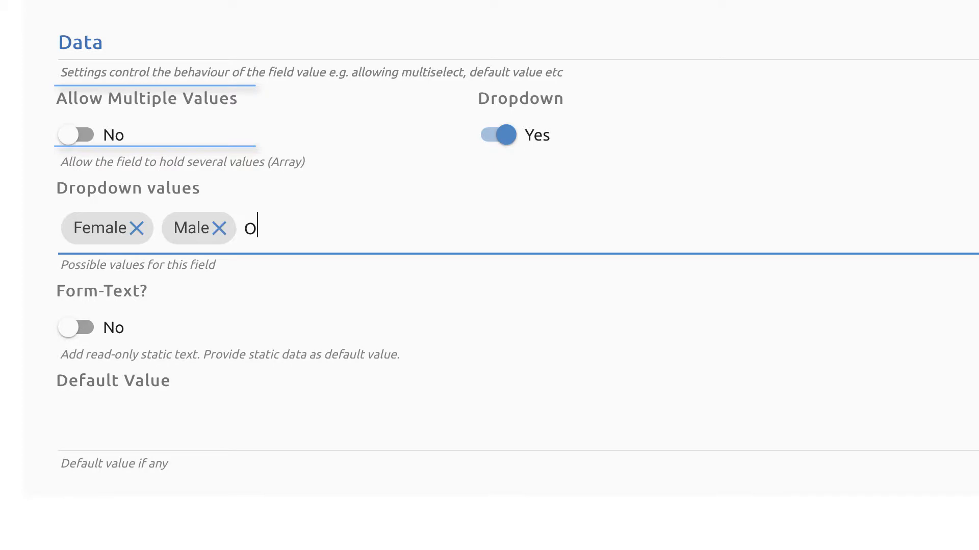
type("ther")
key("Return")
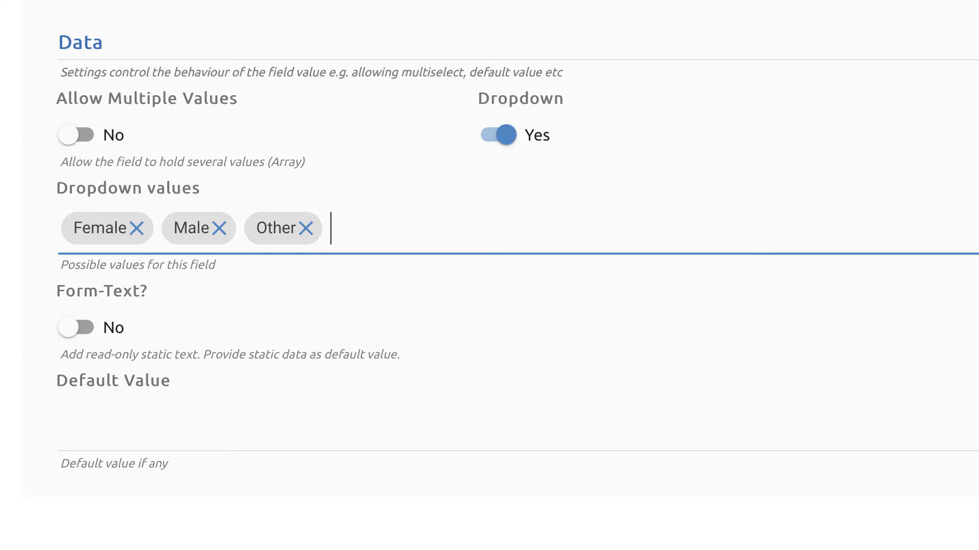
left_click(60, 412)
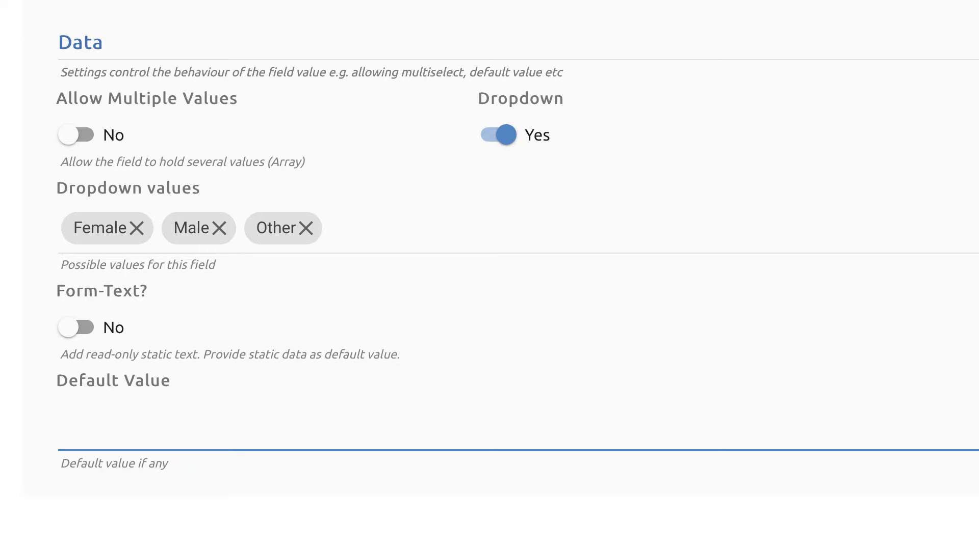
type("Female")
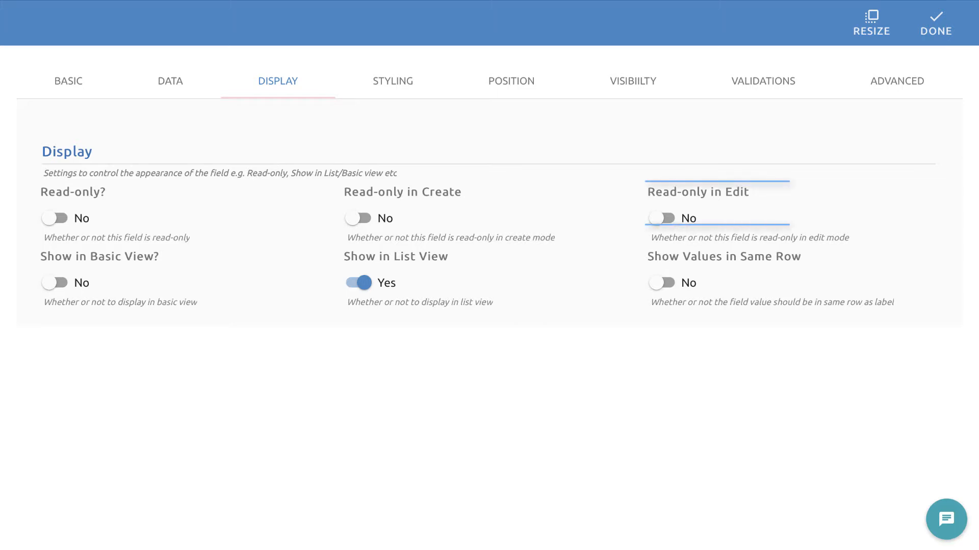
left_click_drag(344, 192, 462, 192)
left_click(465, 194)
left_click_drag(655, 192, 744, 192)
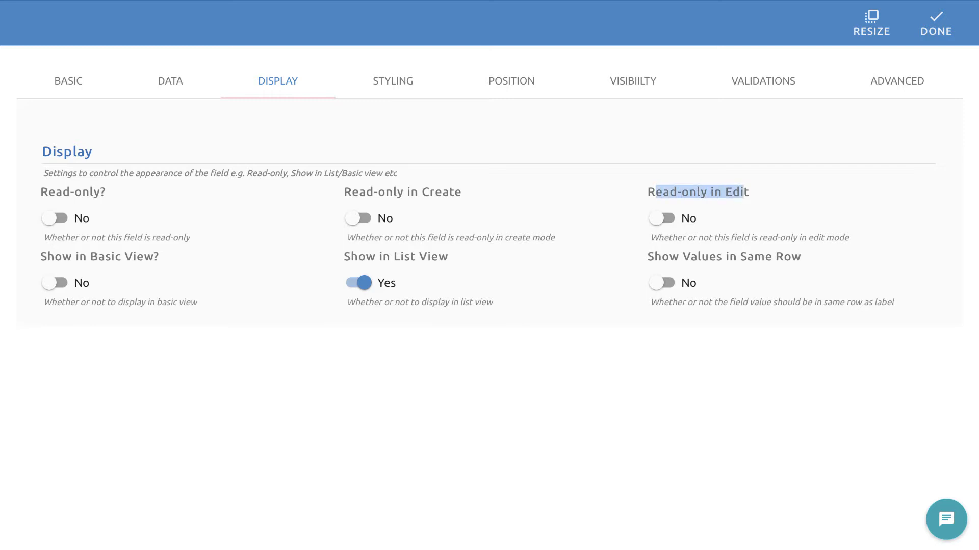
left_click(745, 194)
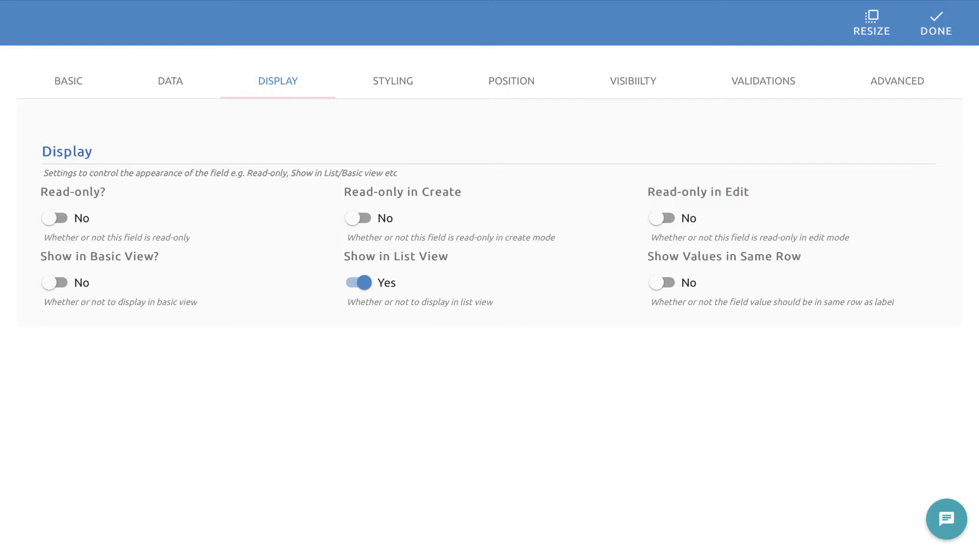
- Apply the predefined Border-Black-Top CSS style to the Gender field's label
left_click(392, 81)
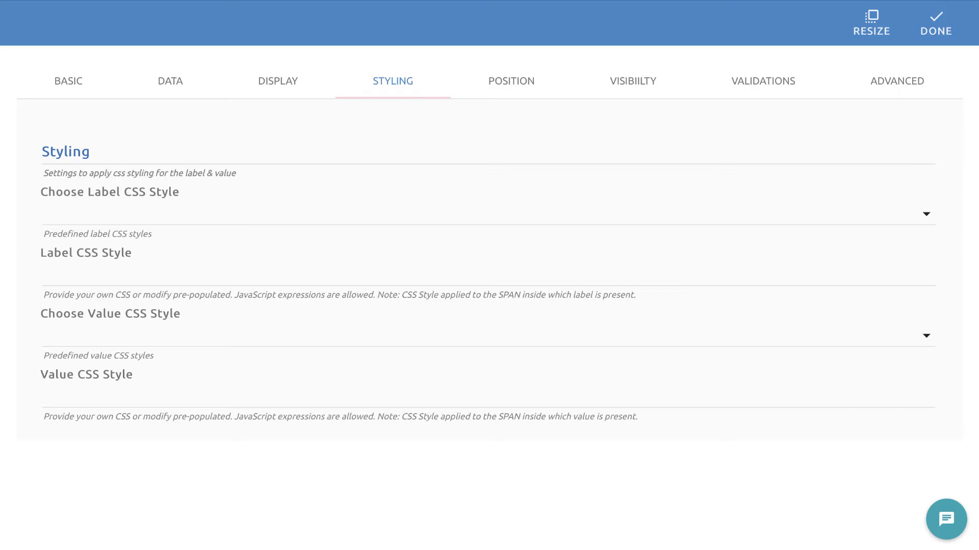
left_click(472, 219)
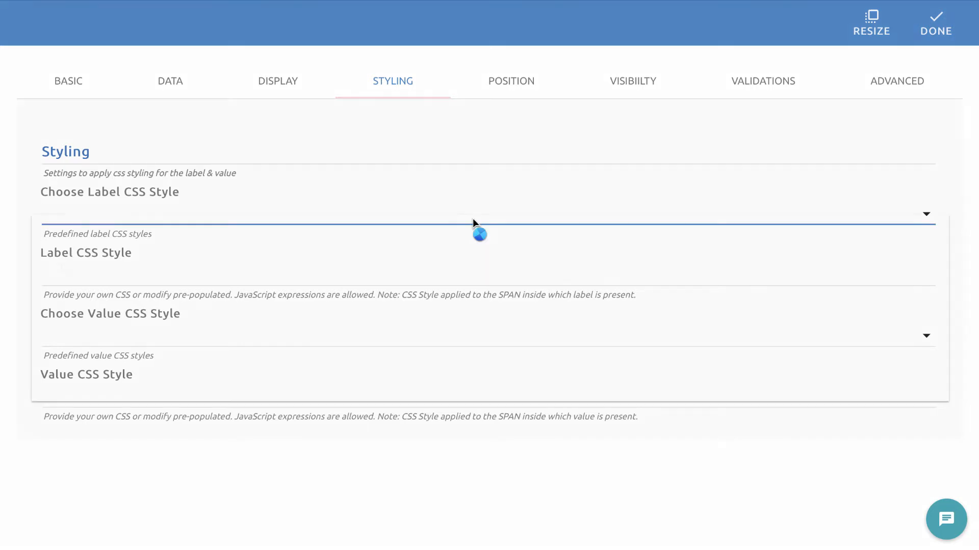
left_click(509, 334)
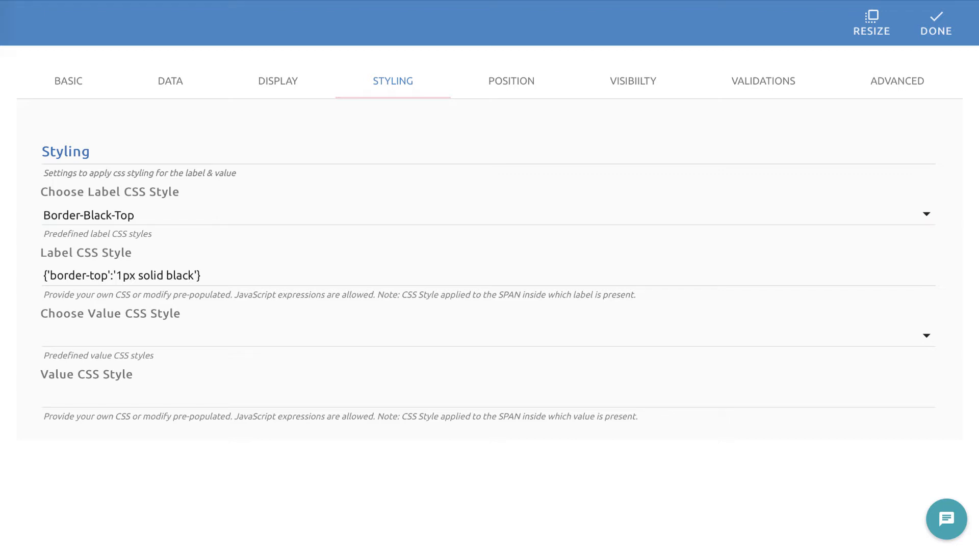
- Add a conditional Value CSS Style for Gender with white 20px text on blue for Male or pink for Female, and save the tipo
left_click(243, 371)
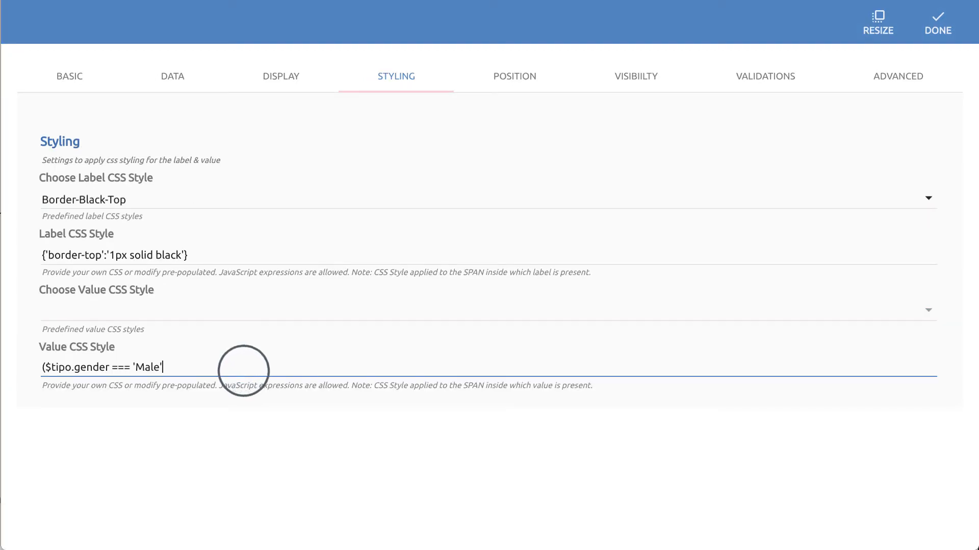
type("&& {'background-color': 'blue','border-radius': '5px' ,'padding': '5px', 'color': 'white','font-size':'20px'})")
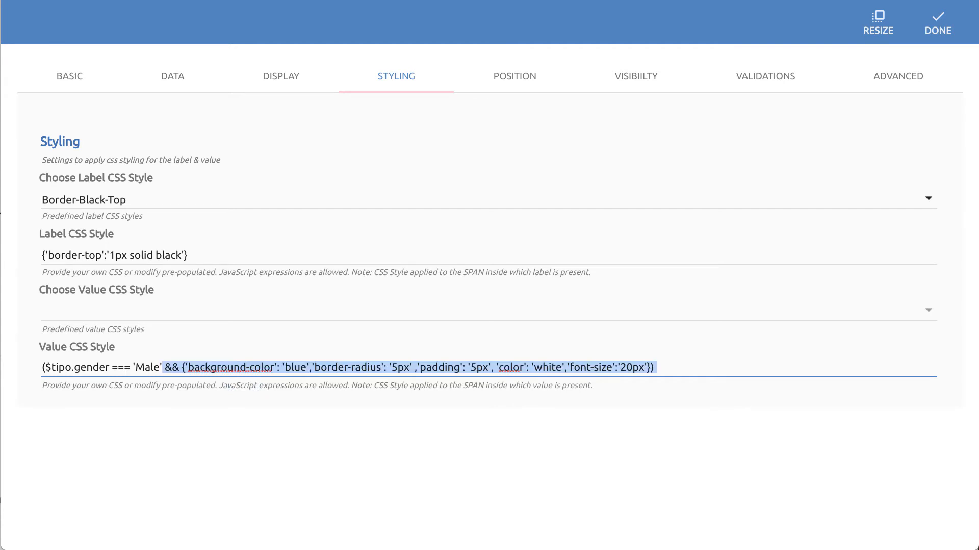
left_click(695, 369)
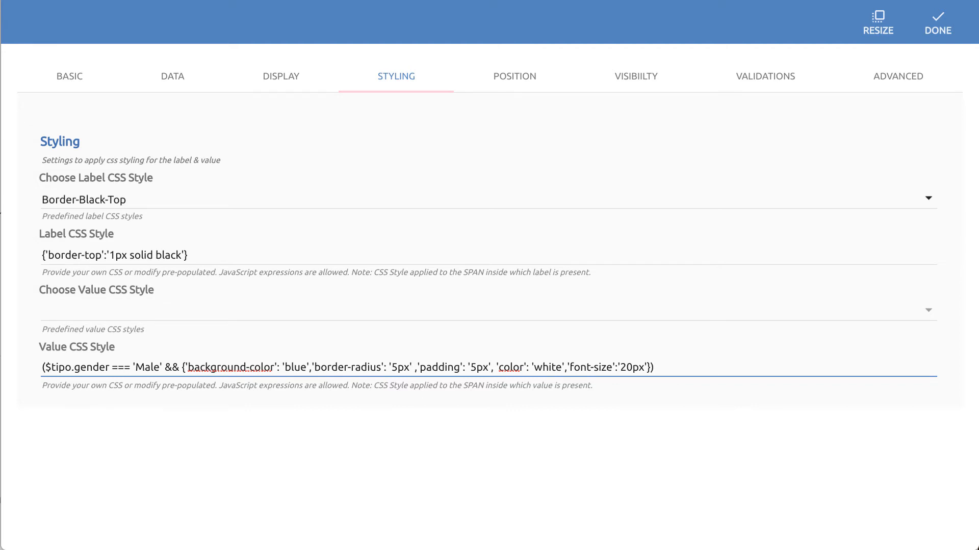
key("ctrl+v")
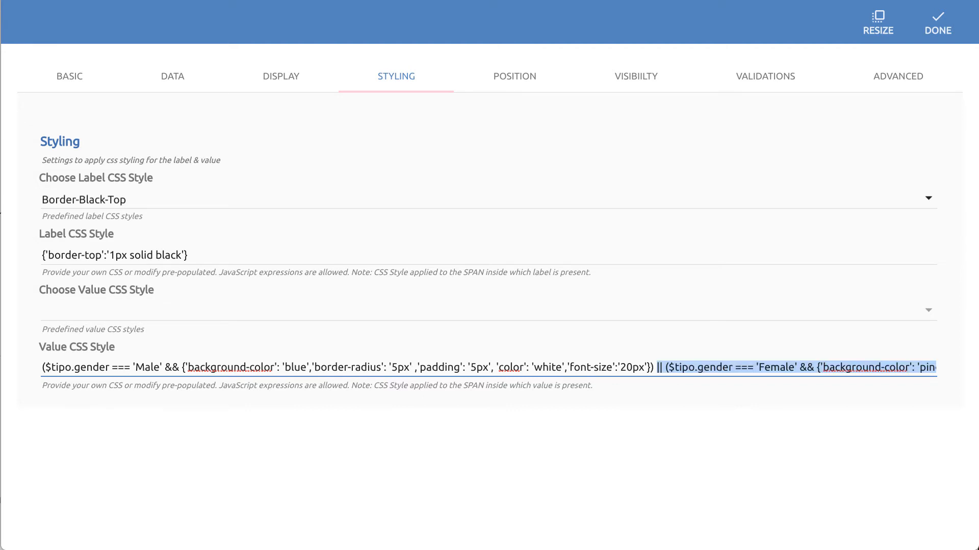
left_click(668, 367)
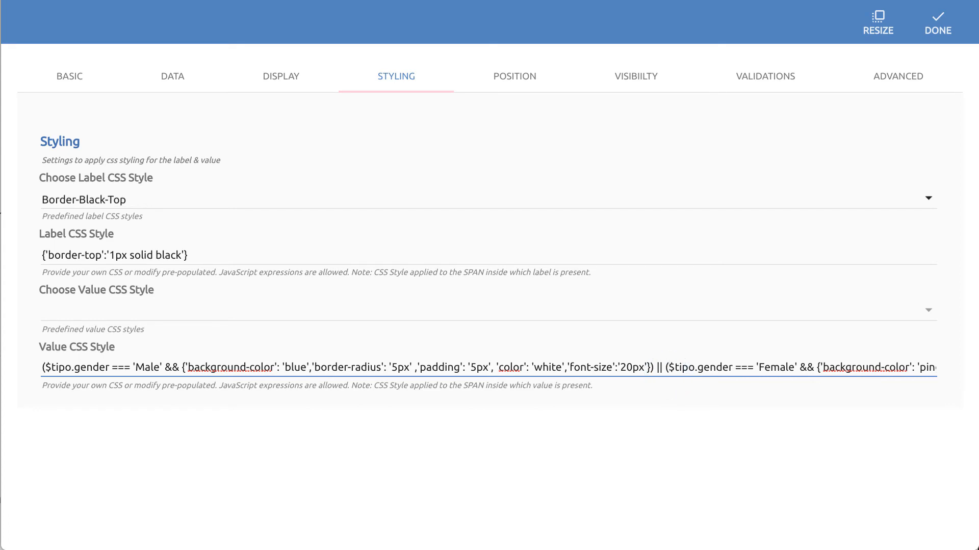
left_click_drag(668, 368, 780, 368)
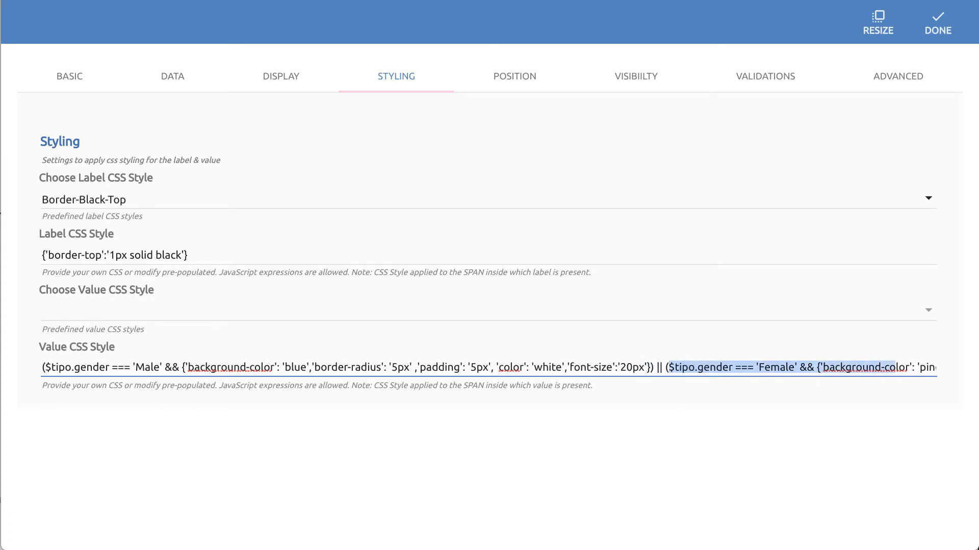
double_click(147, 367)
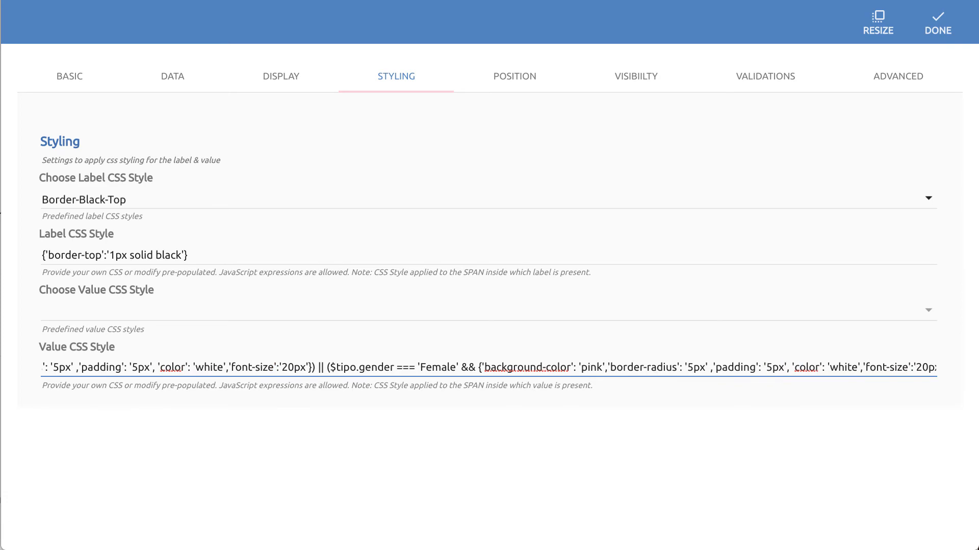
left_click(935, 24)
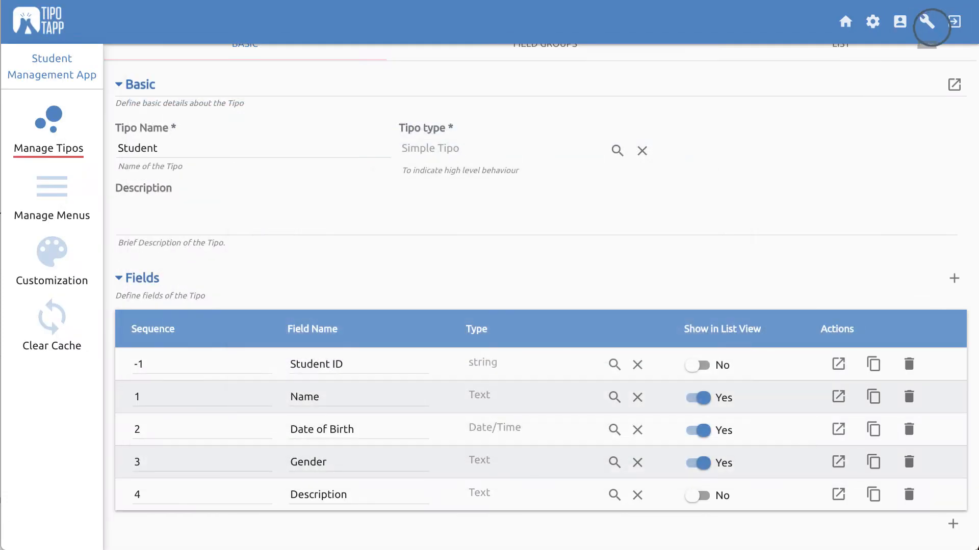
left_click(954, 67)
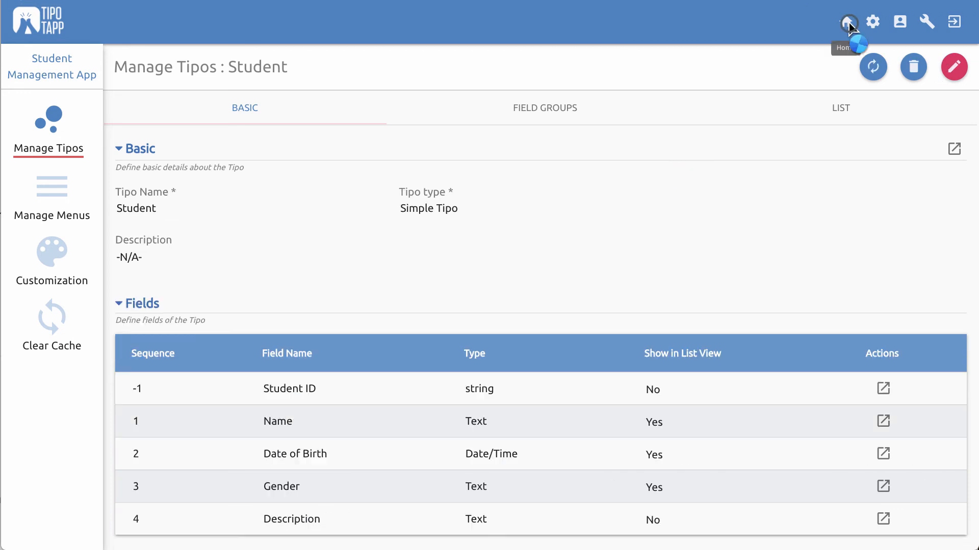
- Create and save a Student record named Test Colour with a date of birth and gender Female, and return to the student list
left_click(847, 22)
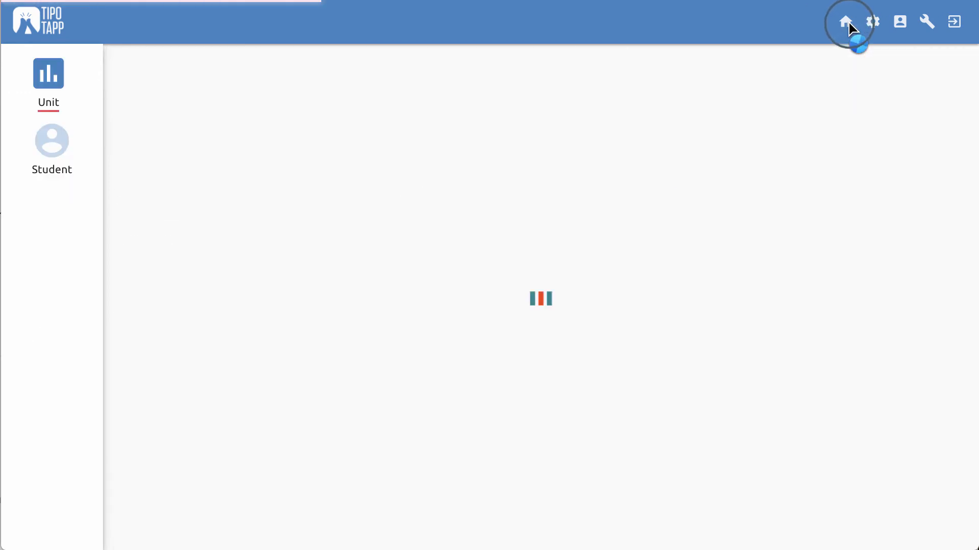
left_click(50, 153)
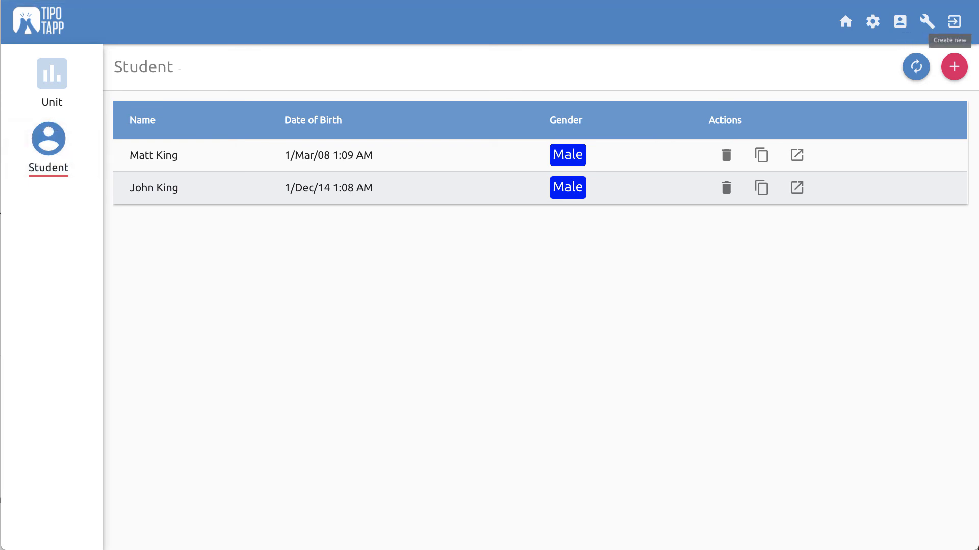
left_click(954, 67)
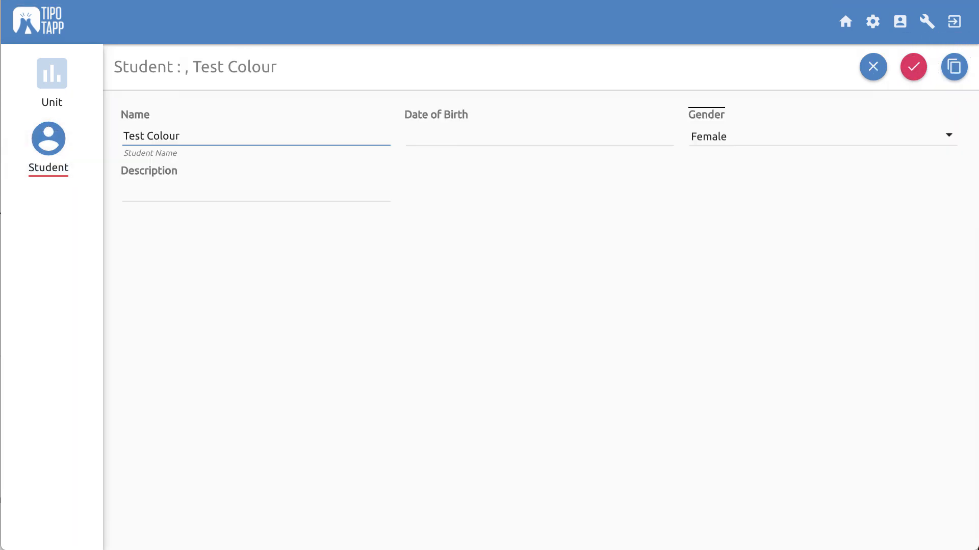
left_click(557, 137)
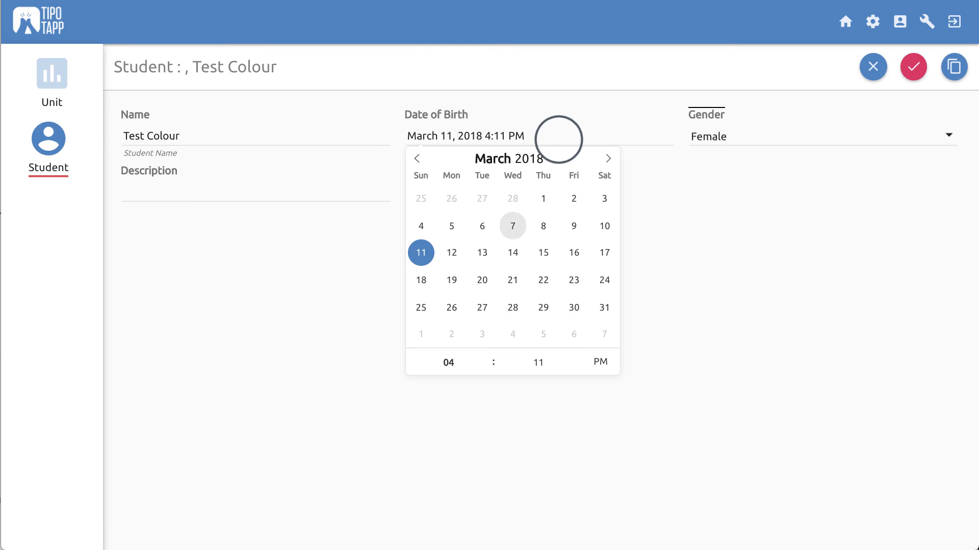
left_click(514, 226)
left_click(762, 131)
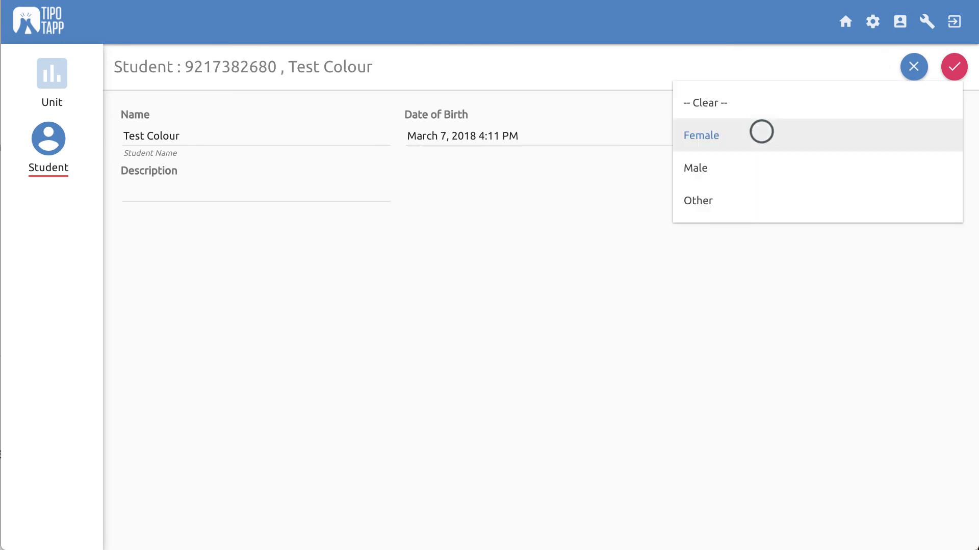
left_click(839, 278)
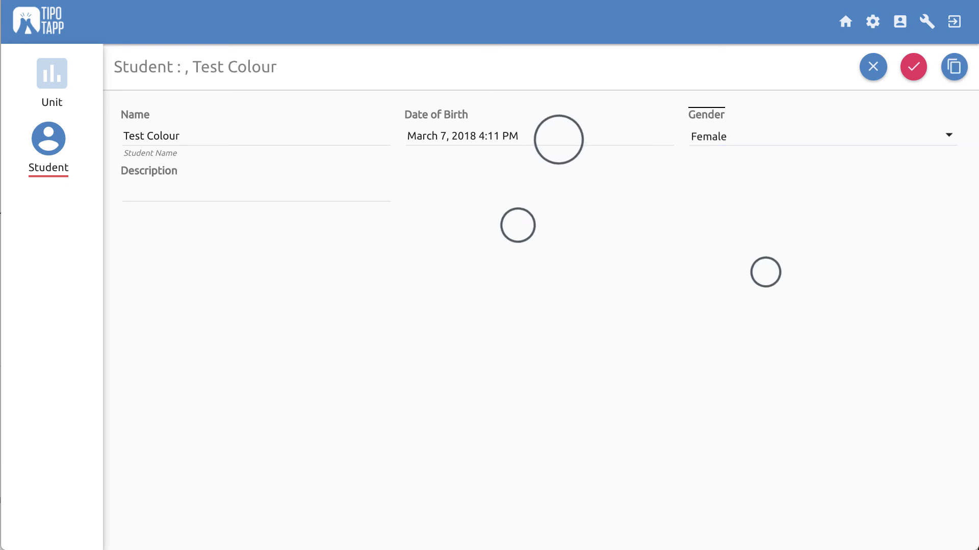
left_click(220, 194)
left_click(916, 64)
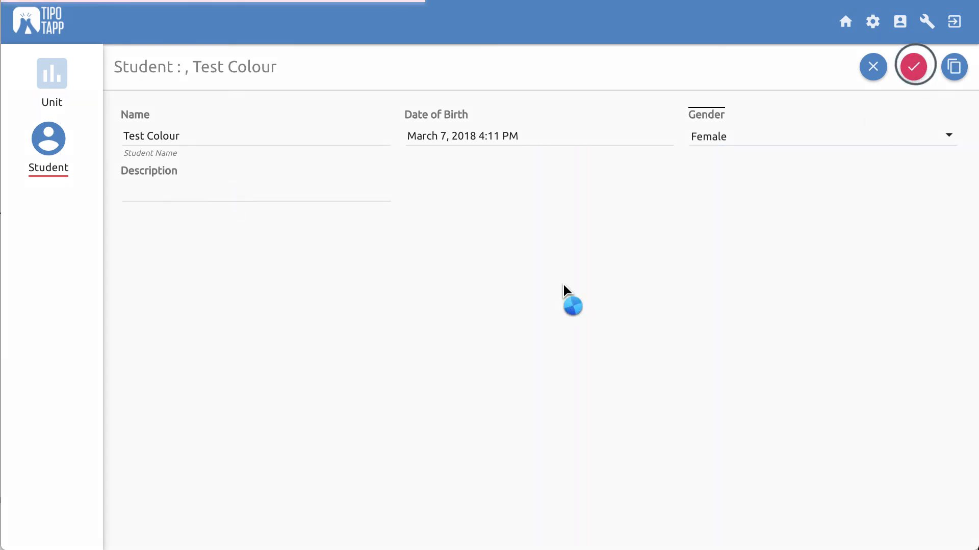
left_click(627, 229)
left_click(49, 149)
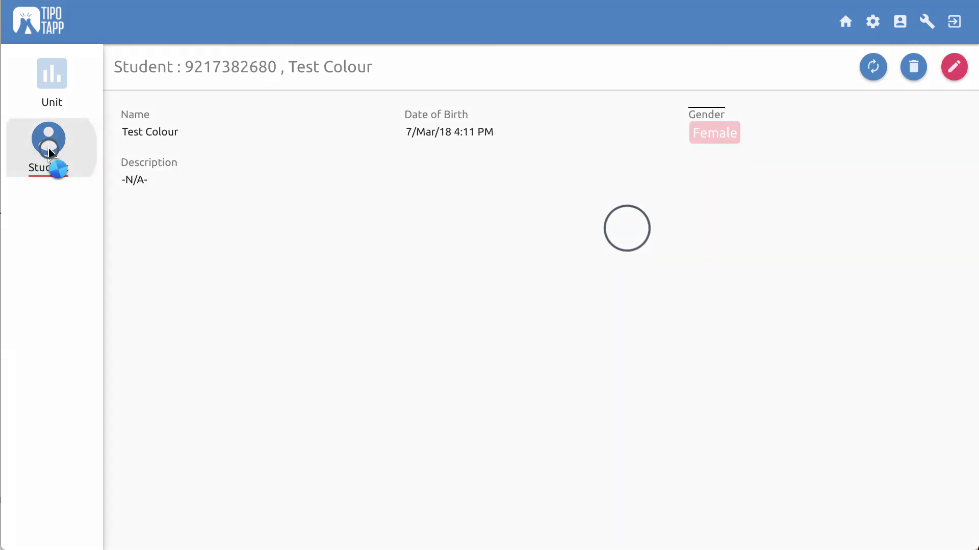